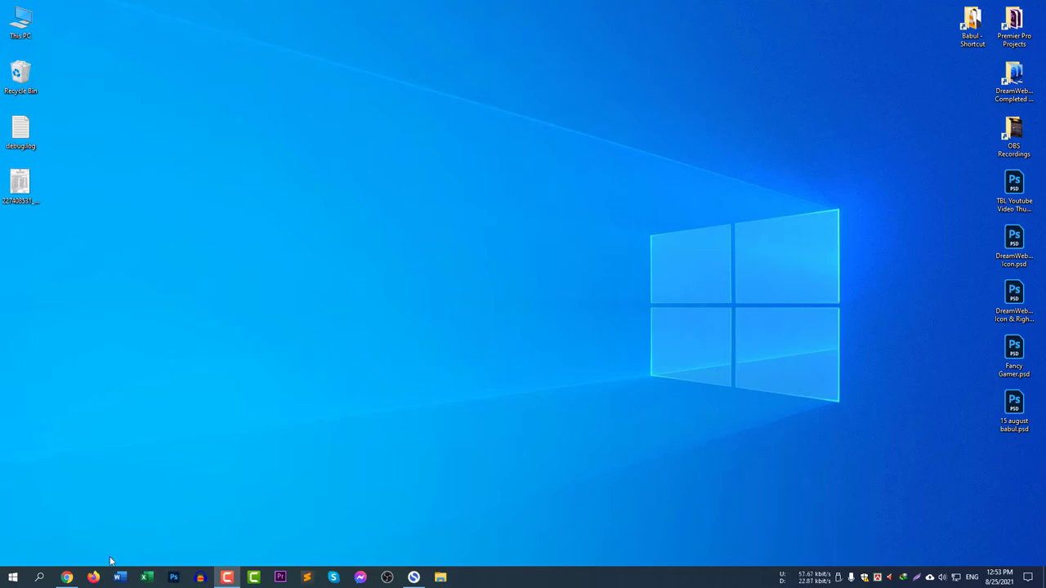
left_click(67, 576)
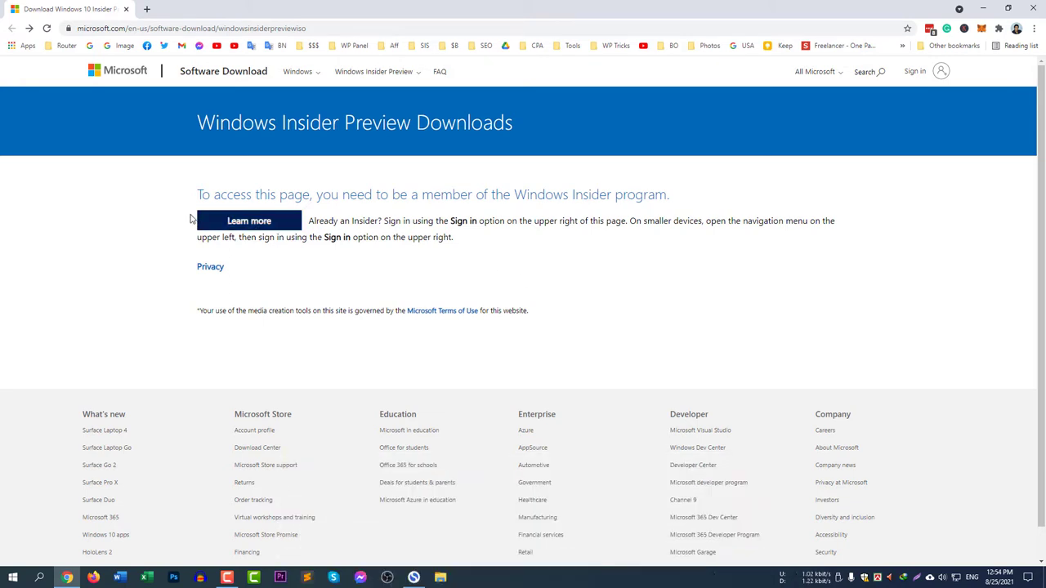
left_click_drag(199, 195, 540, 198)
left_click(540, 198)
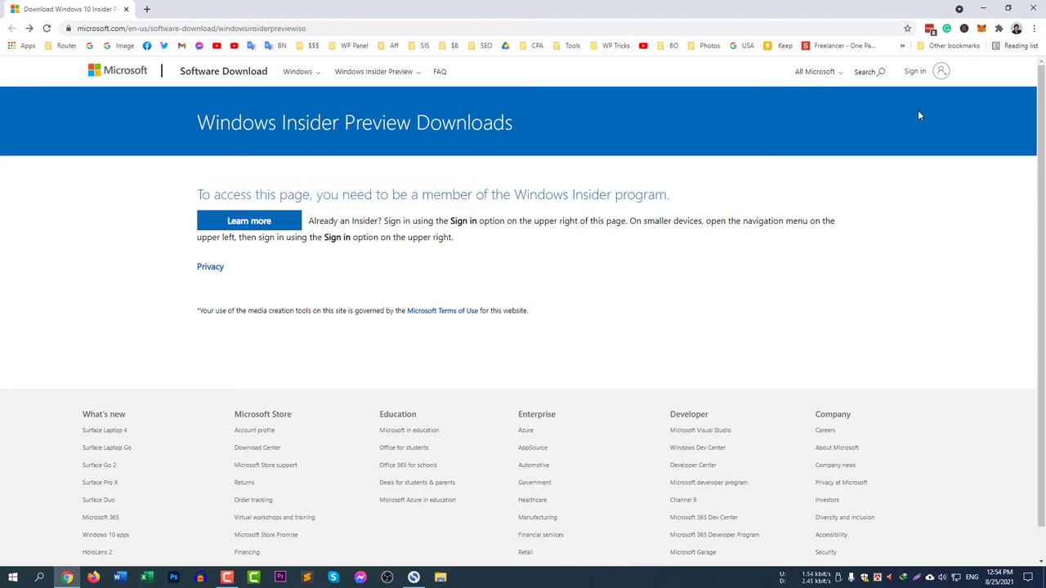
Sign in to the Microsoft account with the account e-mail and password.
left_click(921, 72)
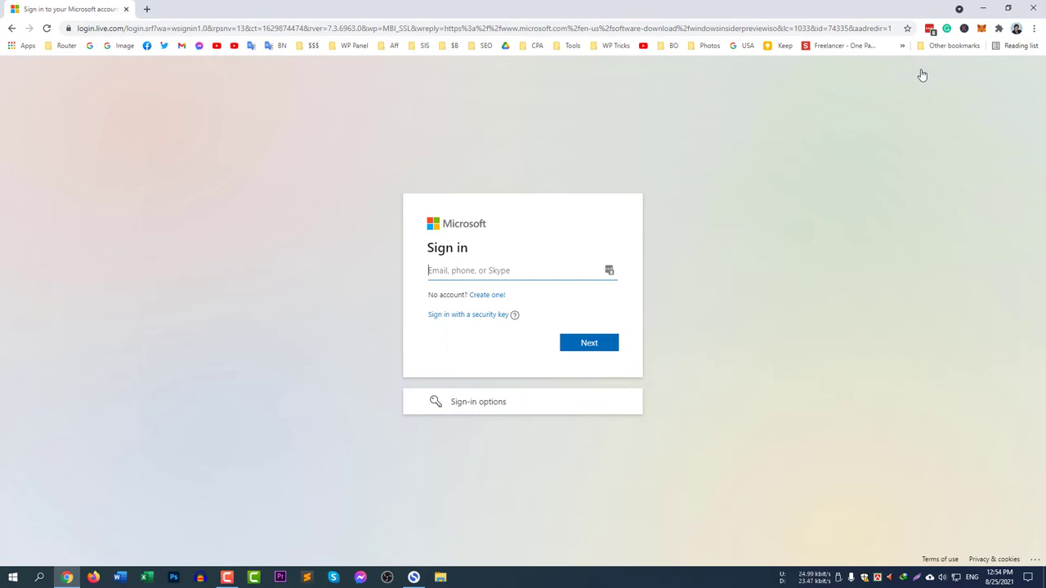
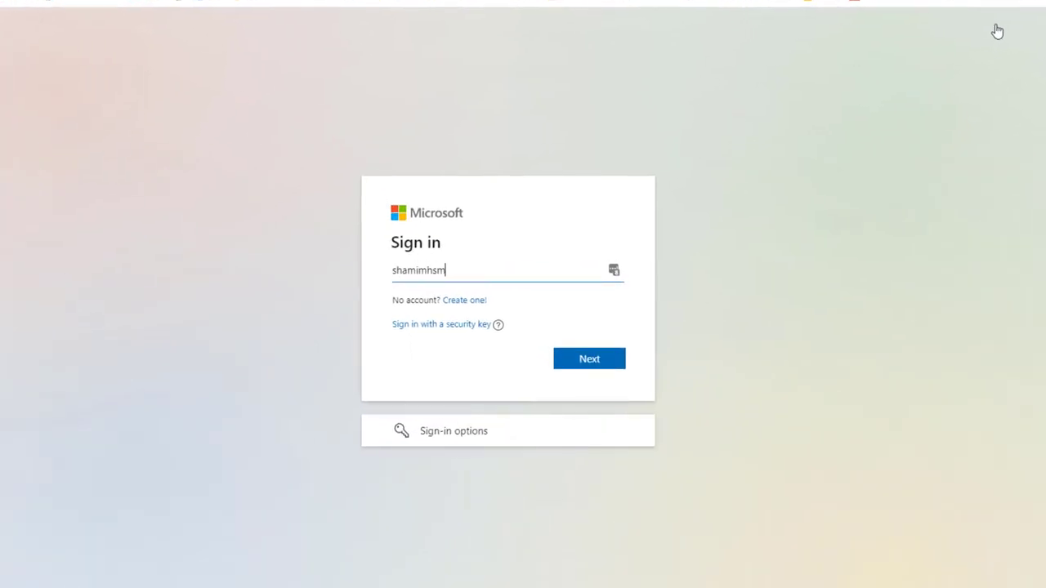
key("Return")
type("**********")
left_click(602, 400)
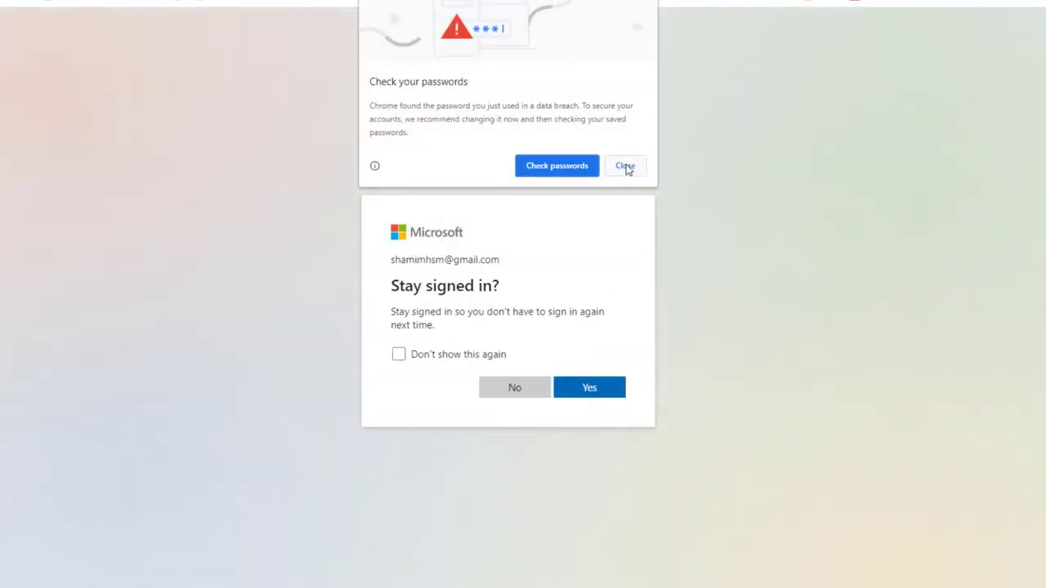
Dismiss Chrome's password warnings, decline saving the password and suppress the stay-signed-in prompt.
left_click(625, 166)
left_click(965, 163)
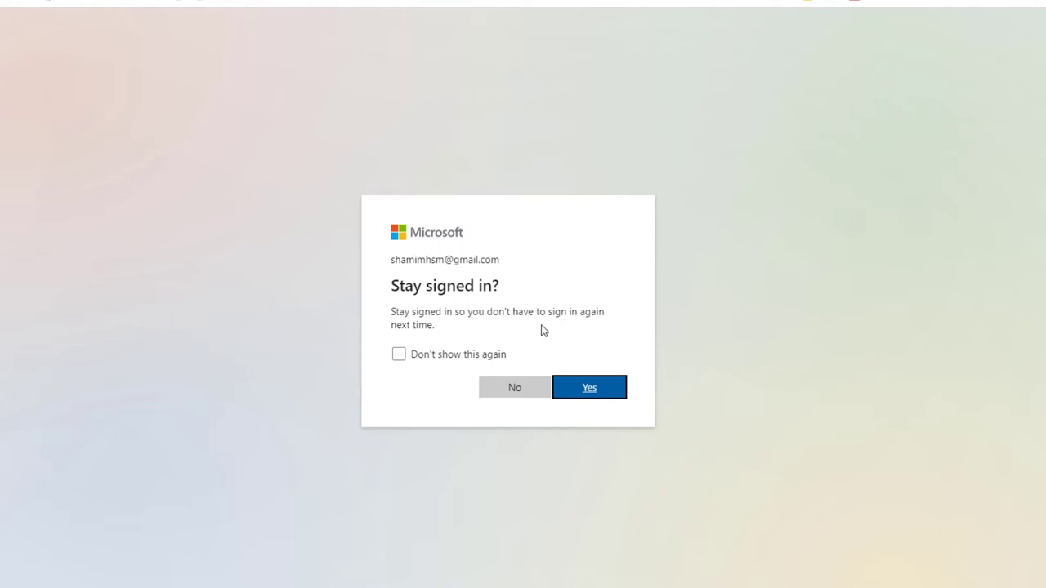
left_click(421, 360)
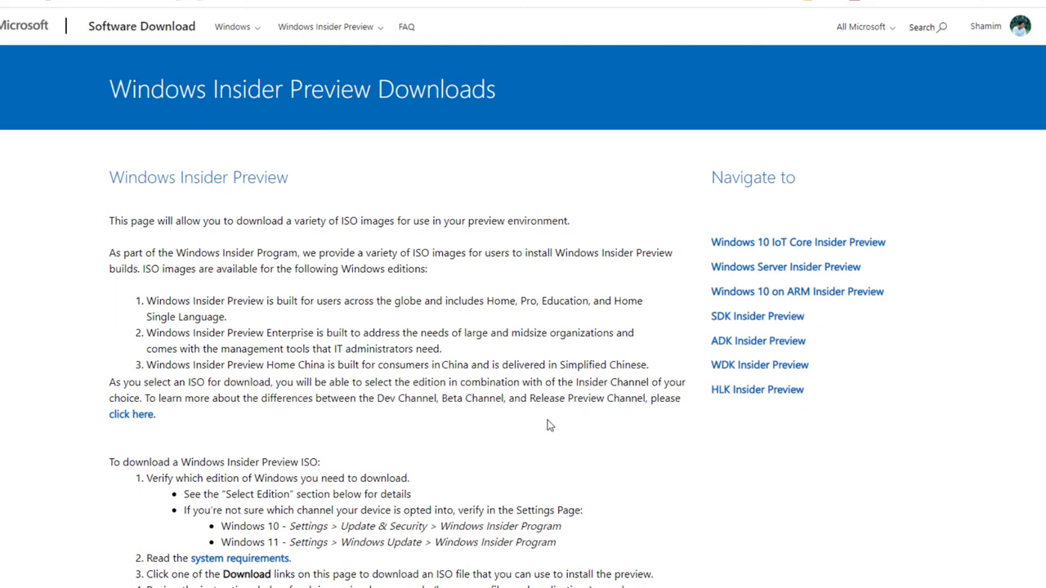
scroll(549, 424, "down", 1)
left_click_drag(112, 110, 245, 581)
left_click(377, 237)
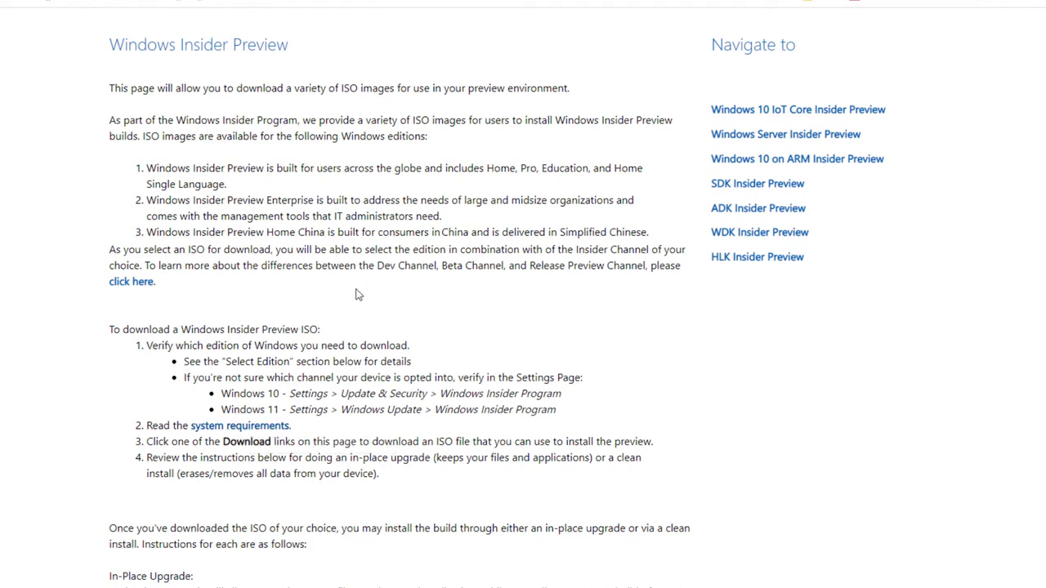
Read the 'Deeper look at flighting' article on Dev, Beta and Release Preview channels, then go back to the download tab.
left_click(128, 283)
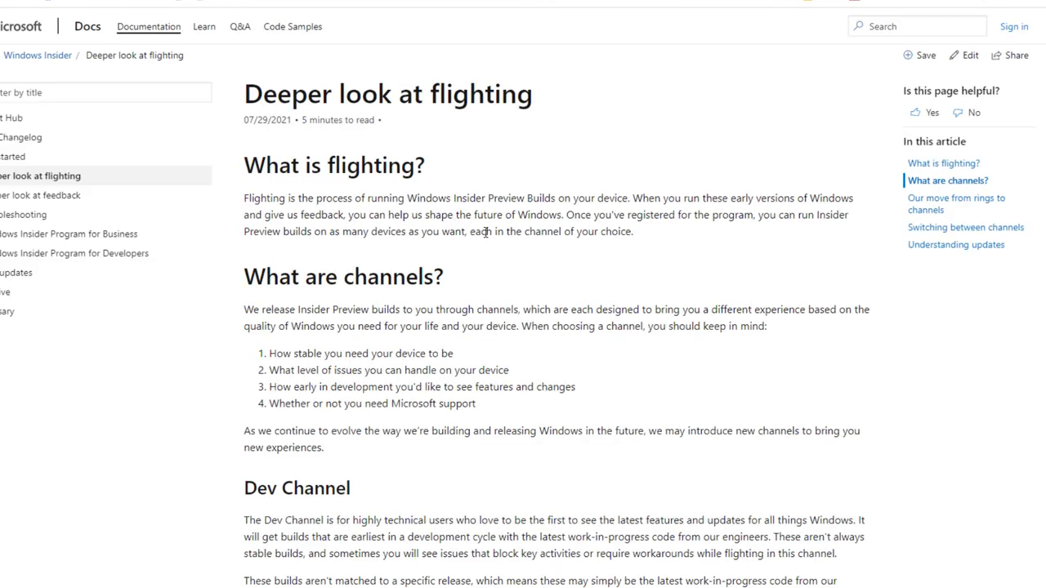
scroll(614, 455, "down", 4)
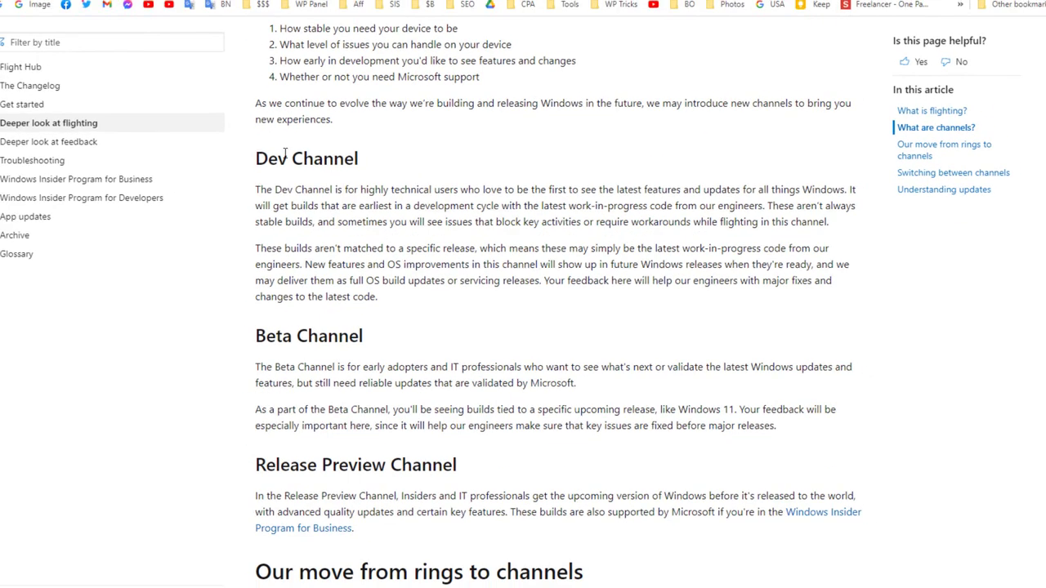
left_click_drag(273, 159, 473, 206)
double_click(329, 335)
scroll(330, 335, "down", 4)
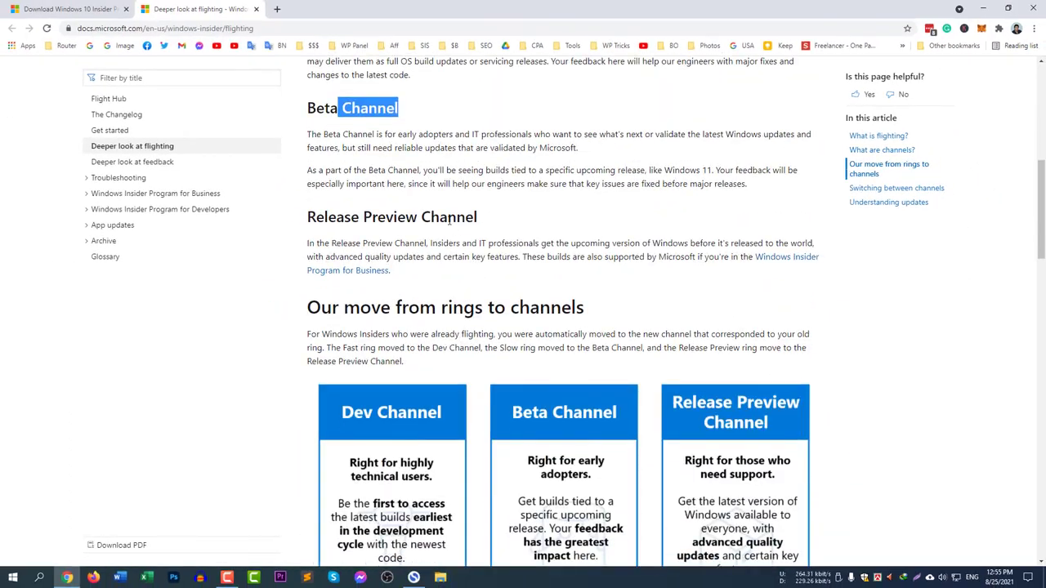
scroll(694, 379, "down", 3)
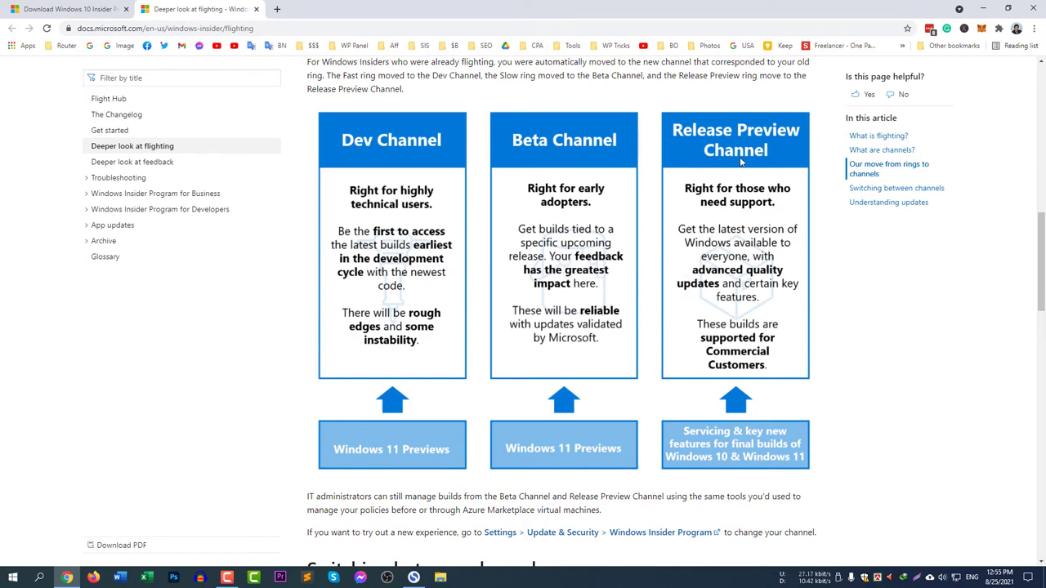
left_click(69, 9)
Scroll past the Clean Install instructions and open the Select edition list of Insider builds.
scroll(124, 419, "down", 3)
scroll(152, 329, "down", 4)
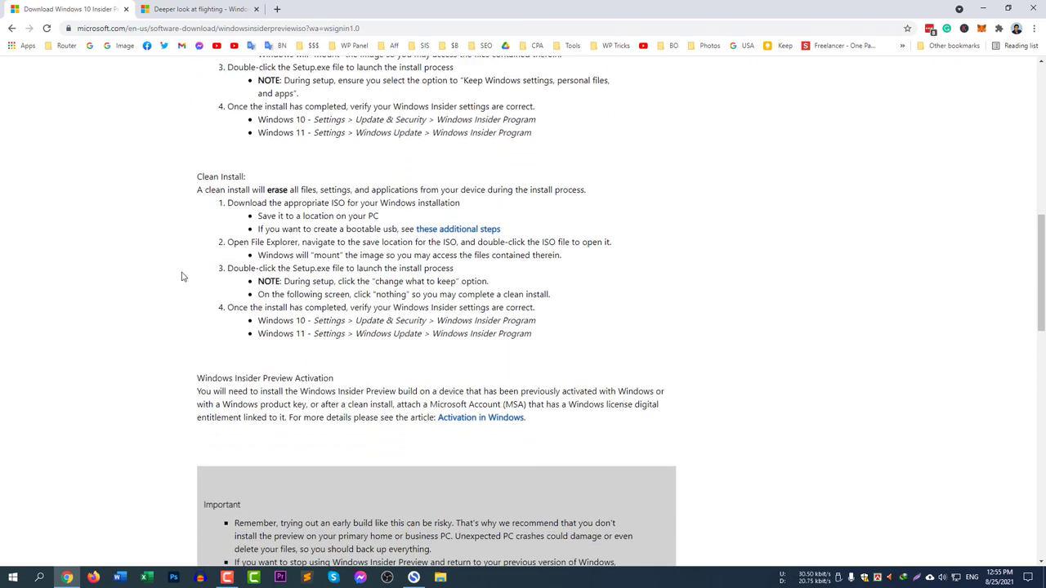
left_click_drag(200, 176, 436, 335)
left_click(526, 360)
scroll(537, 364, "down", 3)
scroll(541, 360, "down", 4)
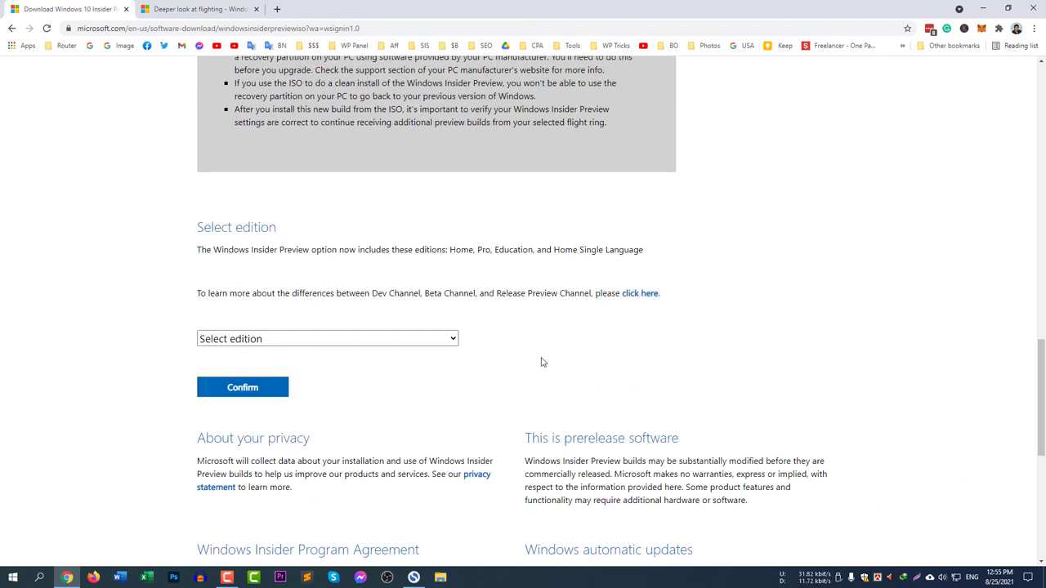
scroll(477, 364, "down", 1)
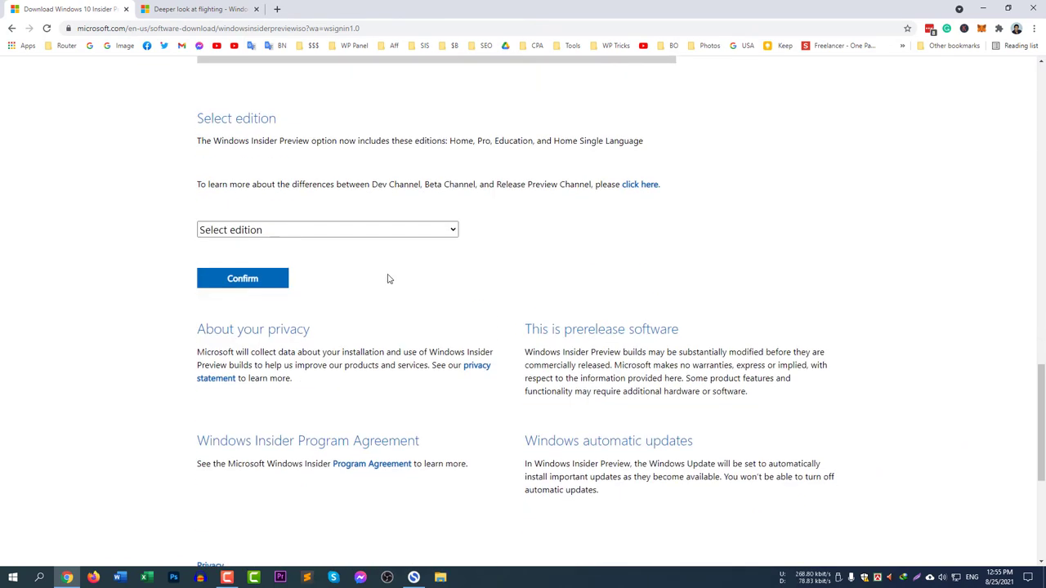
left_click(385, 232)
key("ctrl+Tab")
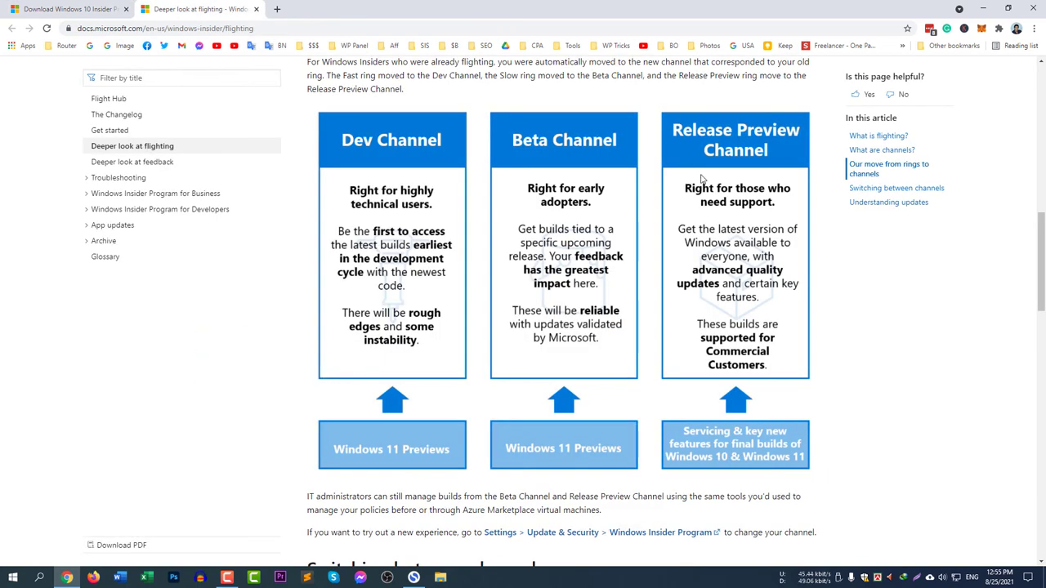
key("ctrl+shift+Tab")
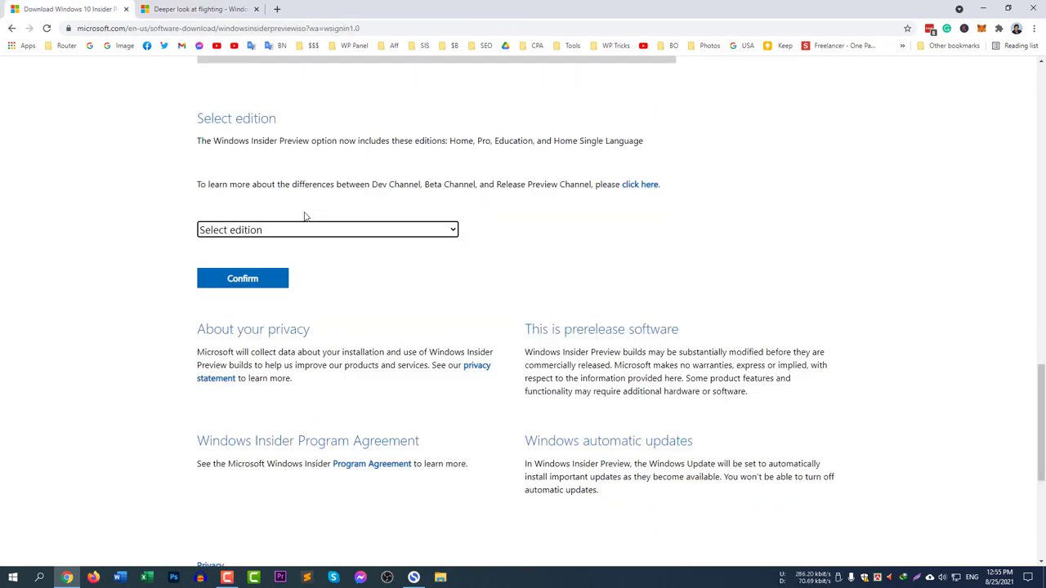
left_click(310, 231)
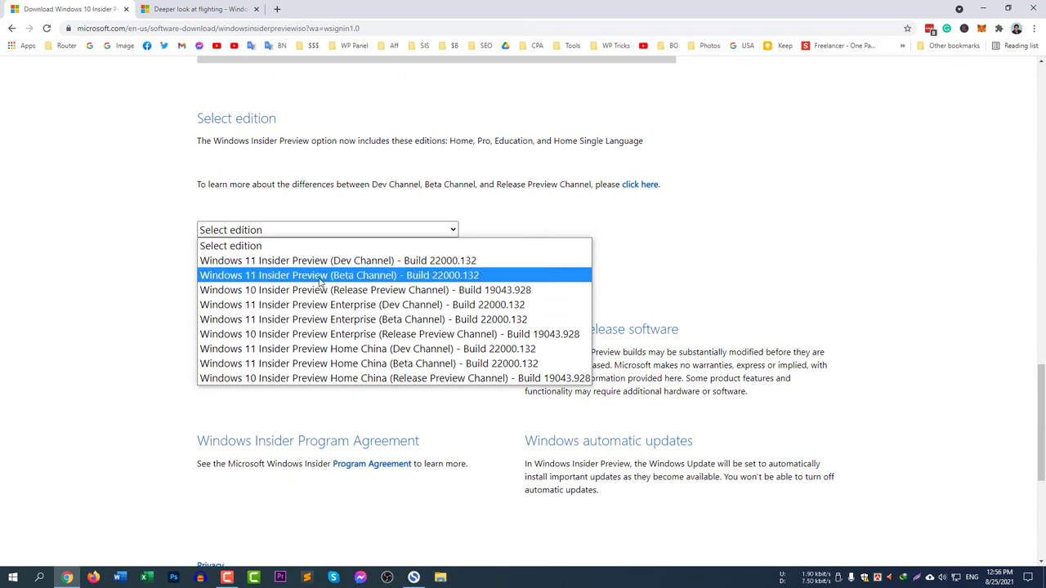
Choose Windows 11 Insider Preview (Beta Channel) Build 22000.132 with English as the product language.
left_click(415, 276)
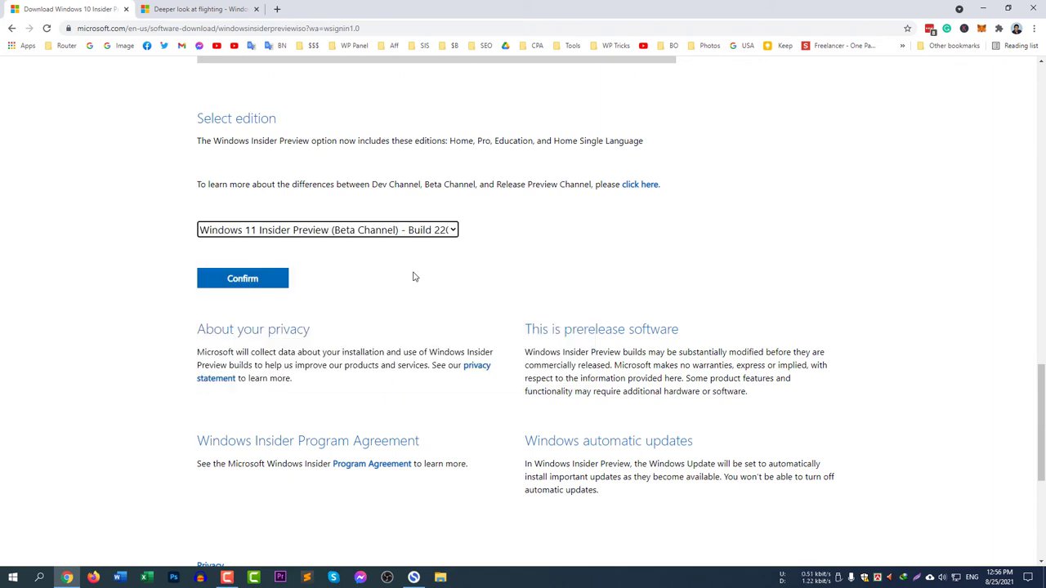
left_click(267, 283)
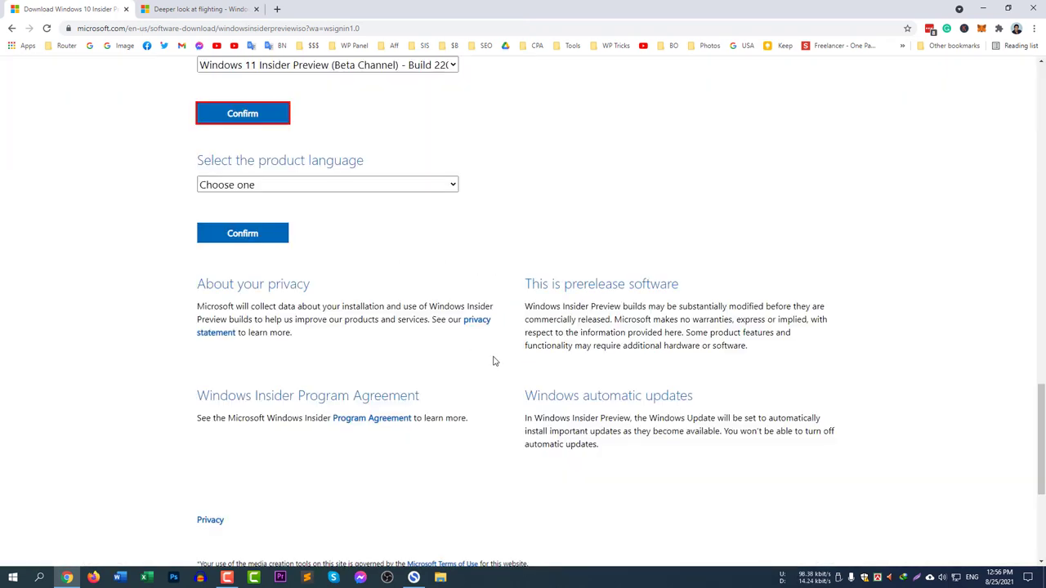
left_click(296, 185)
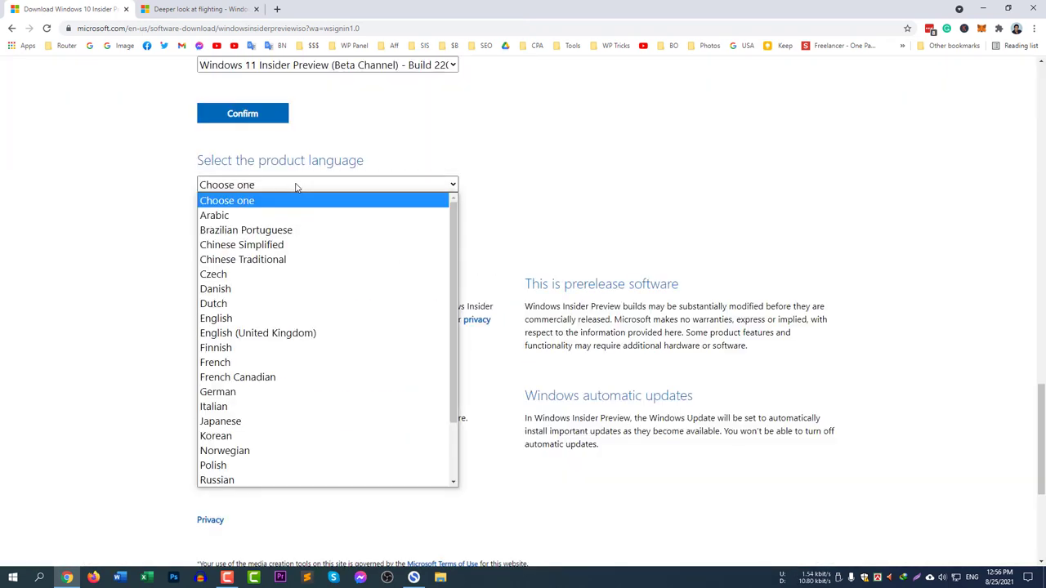
left_click(293, 319)
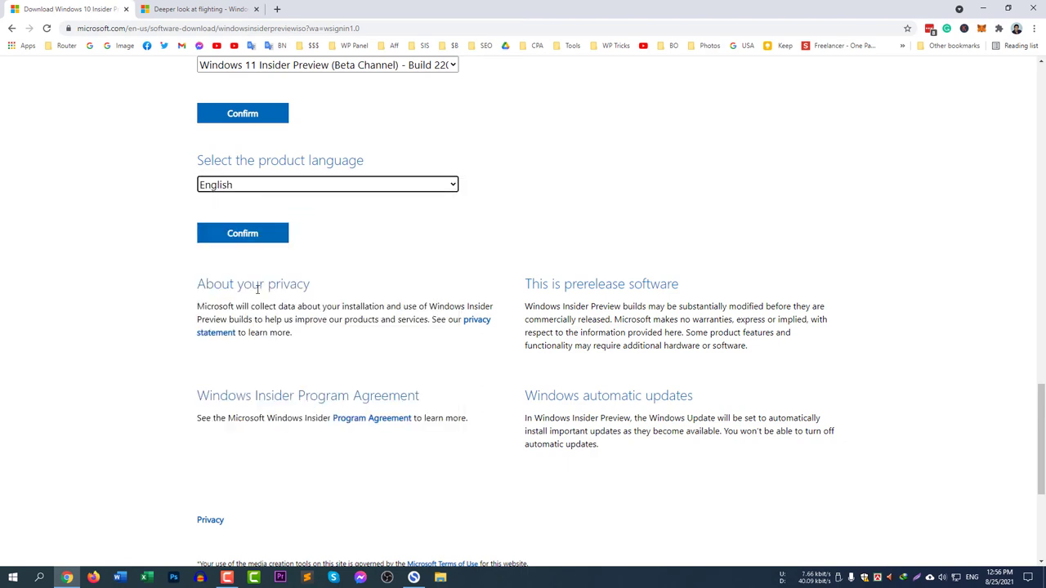
left_click(266, 236)
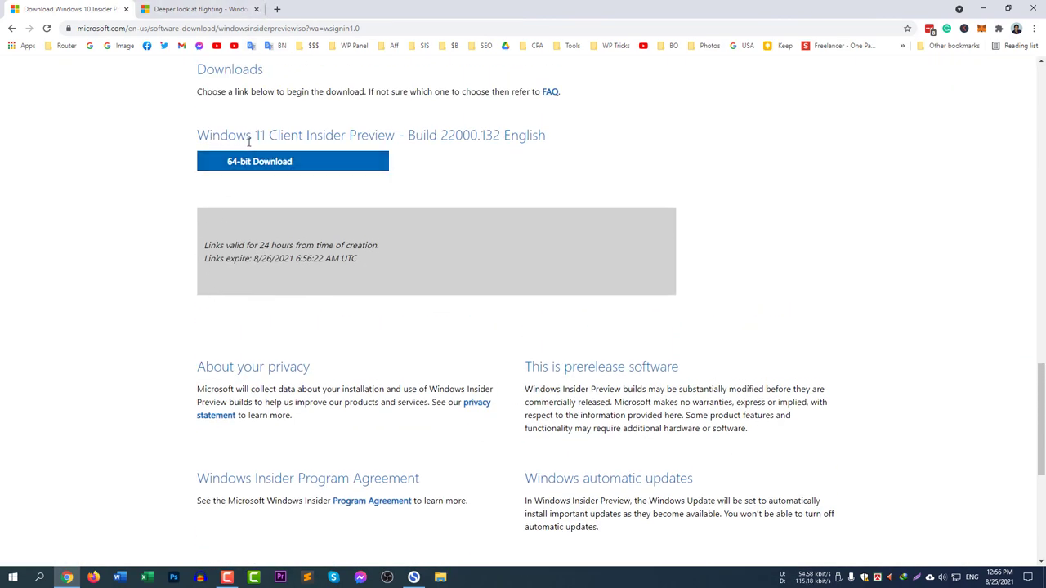
left_click_drag(395, 136, 425, 135)
double_click(456, 136)
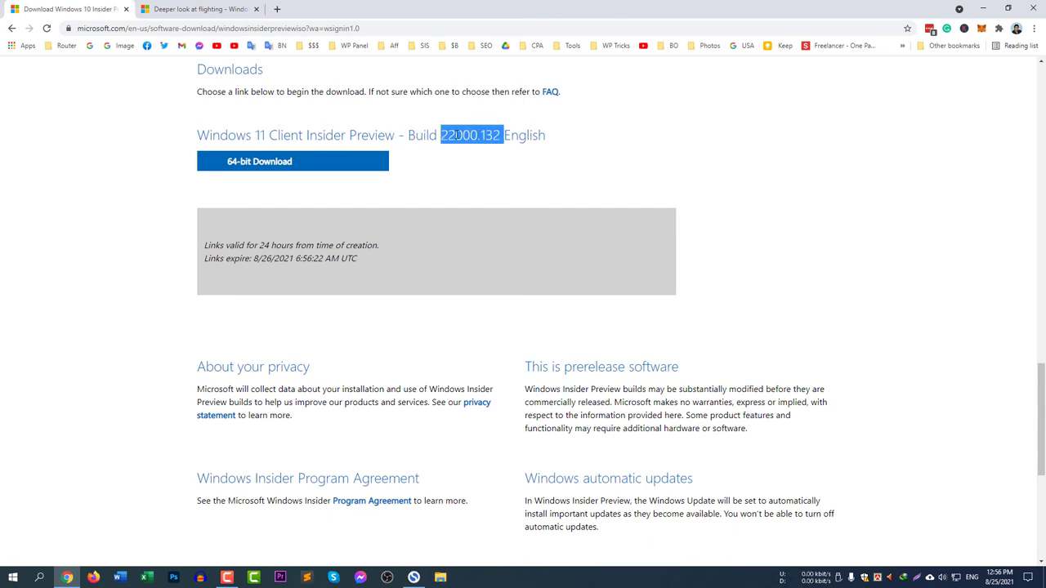
left_click(521, 135)
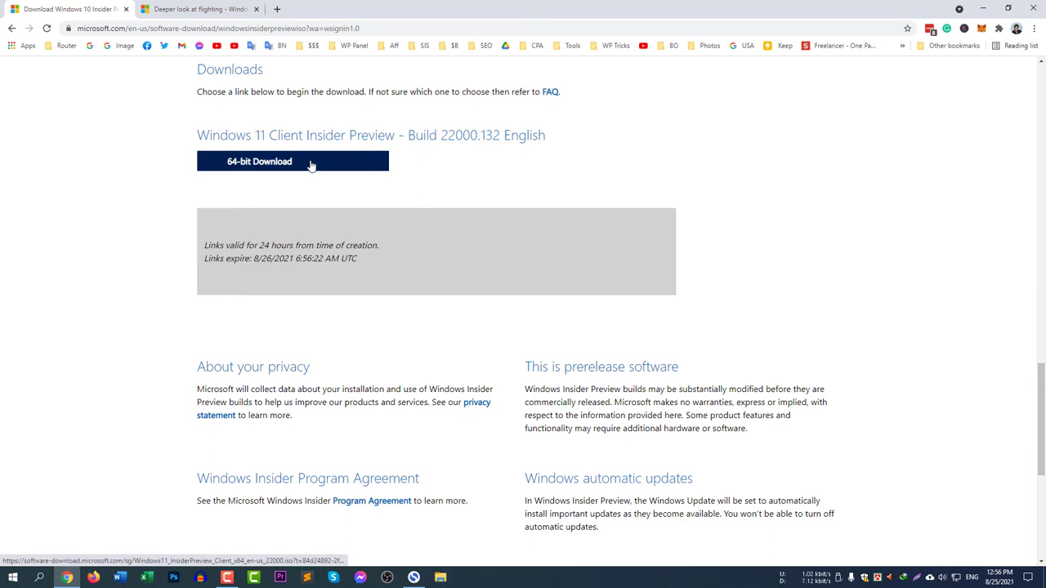
Start the 64-bit Windows 11 ISO download to the Desktop in IDM, then pause it.
left_click(291, 162)
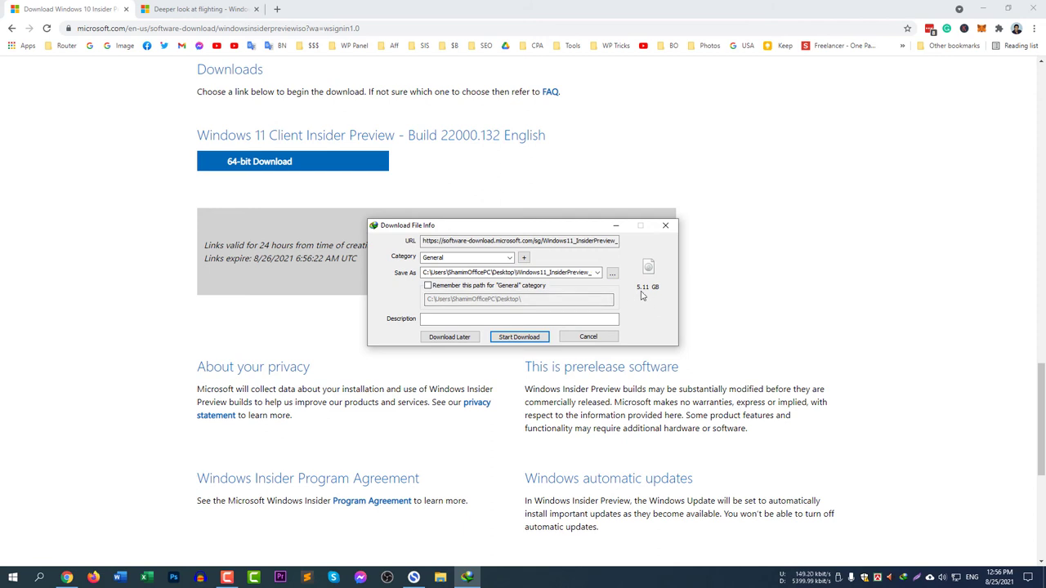
left_click(522, 340)
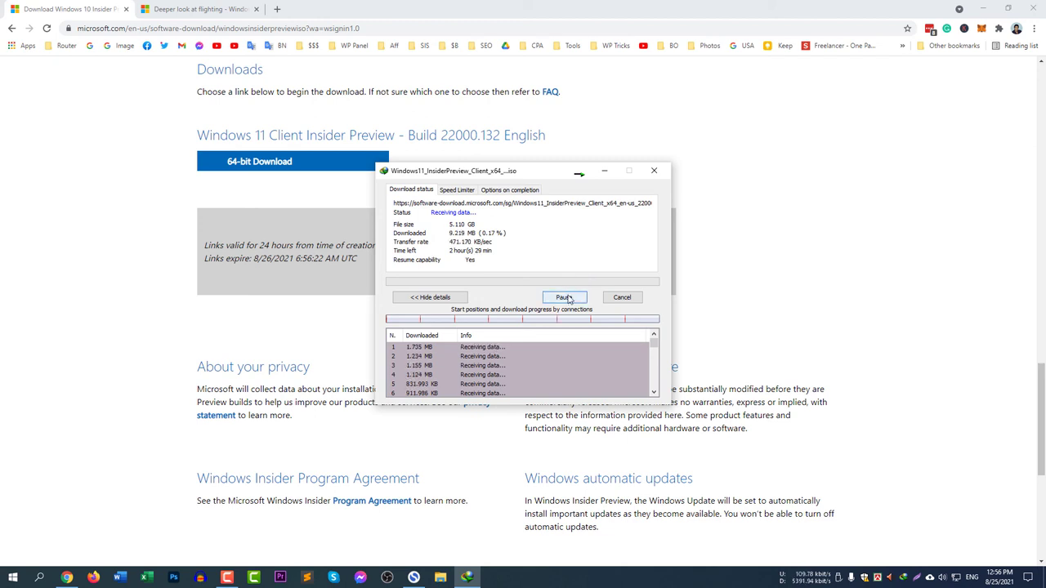
left_click(567, 299)
left_click(654, 170)
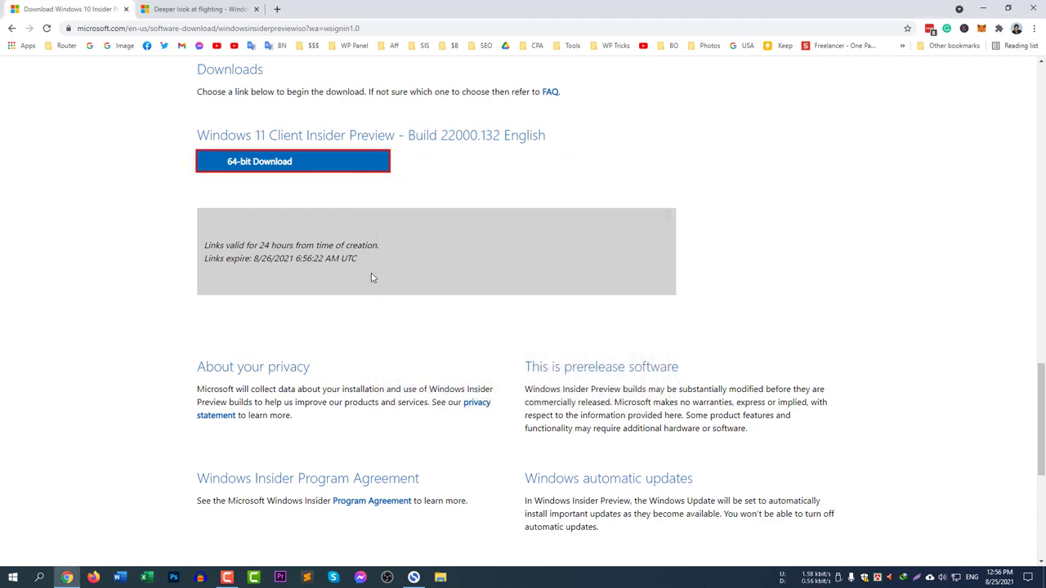
scroll(131, 428, "up", 10)
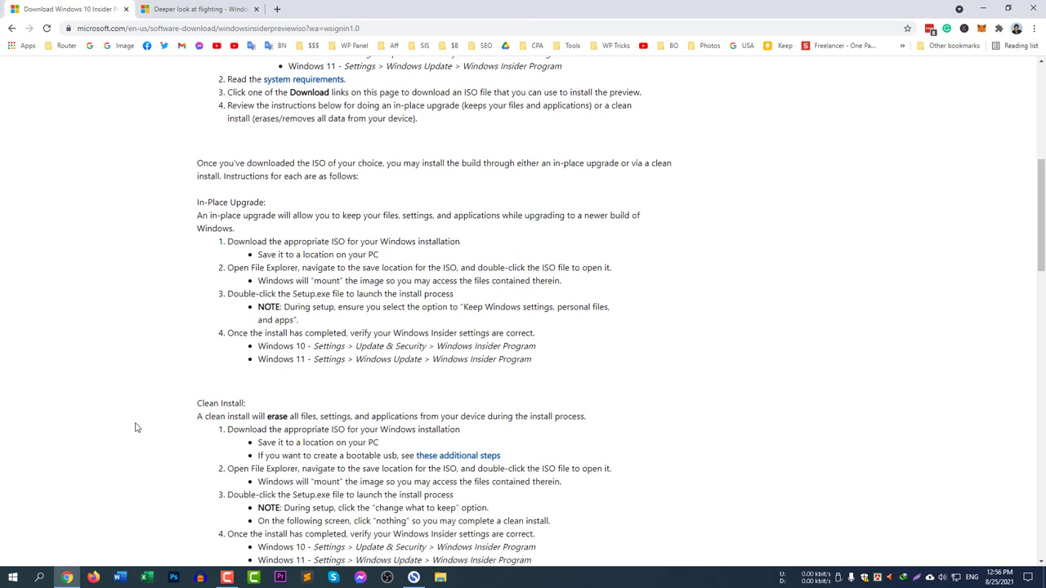
scroll(135, 421, "up", 5)
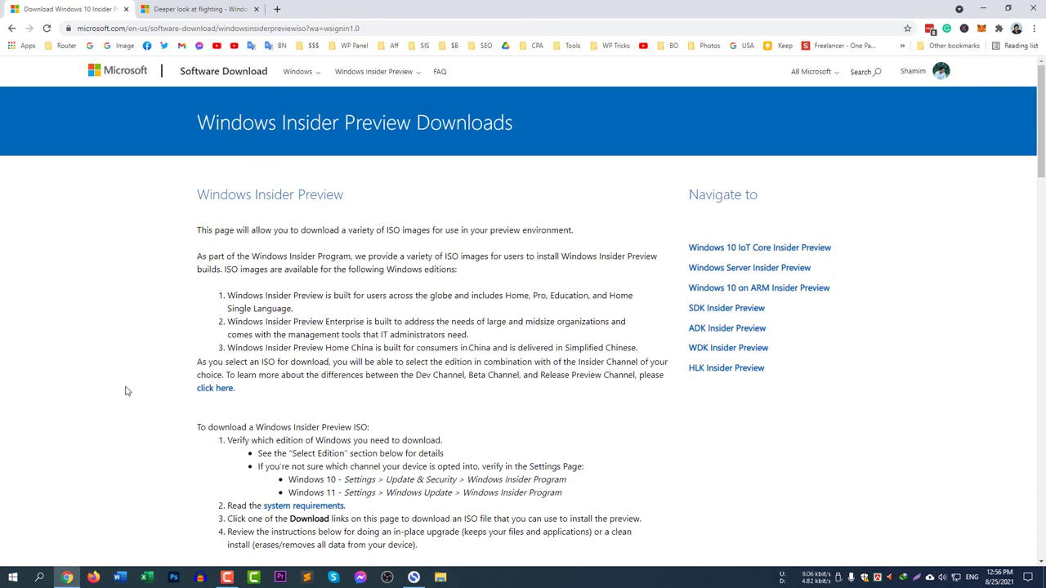